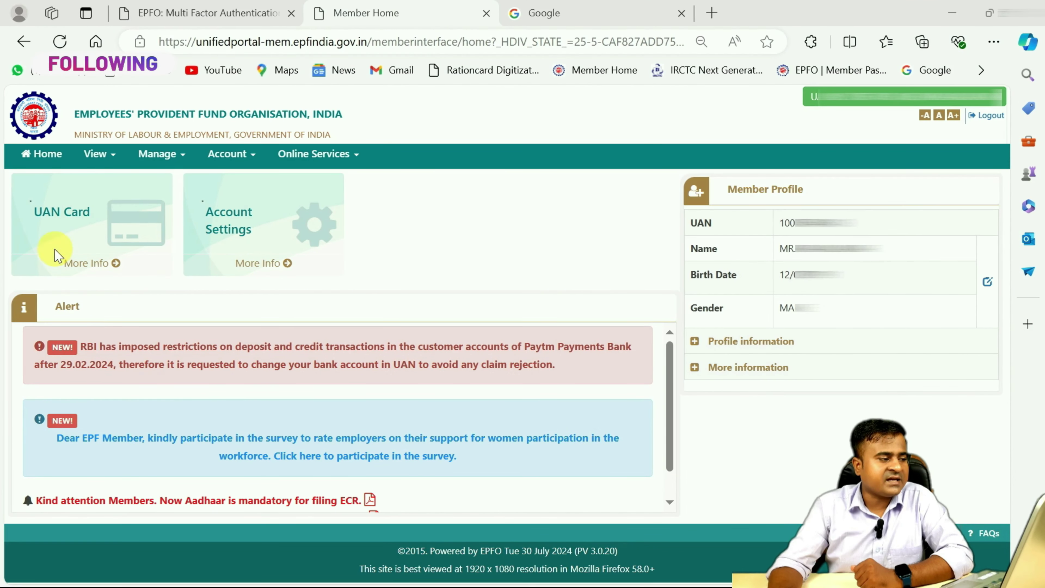
# - Dismiss the e-nomination alert on the home page and view the member's service history
pyautogui.click(55, 159)
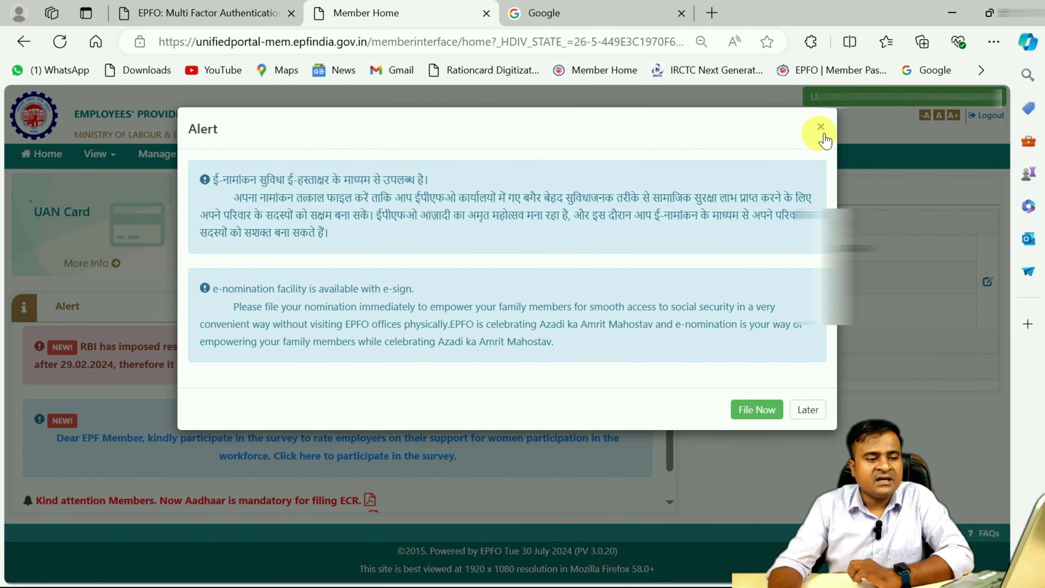
pyautogui.click(821, 132)
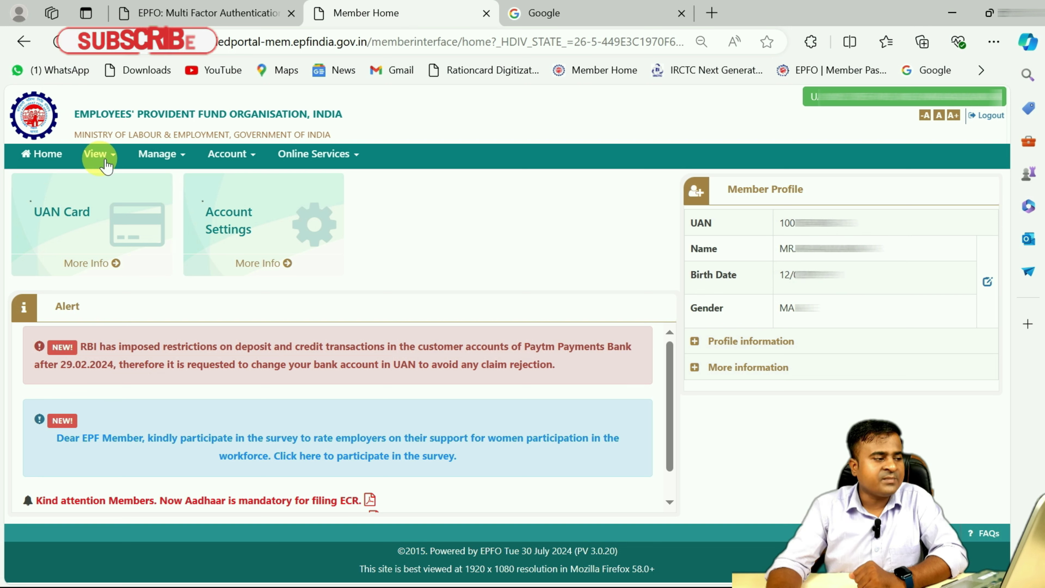
pyautogui.click(99, 154)
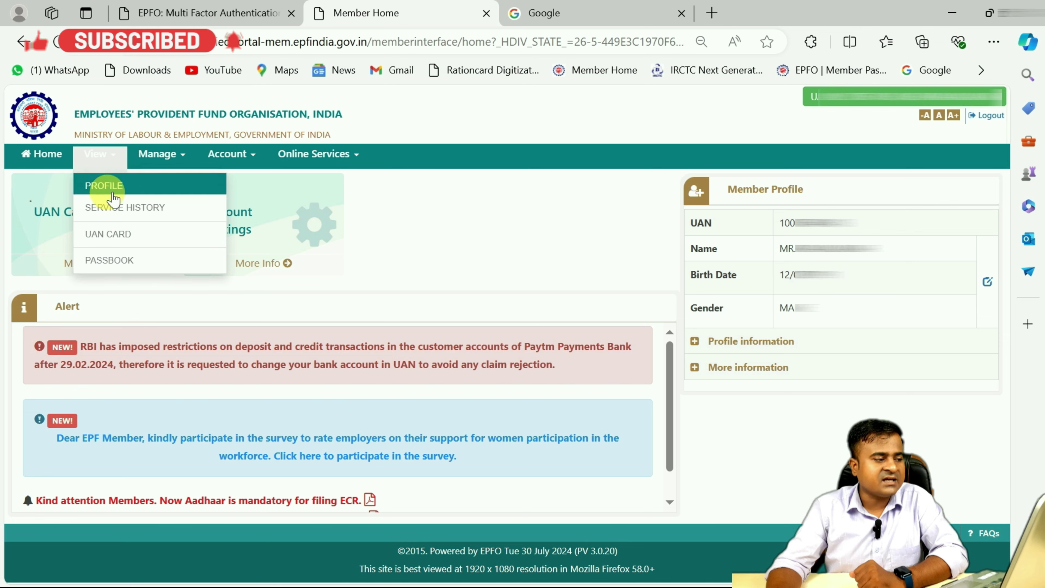
pyautogui.click(169, 214)
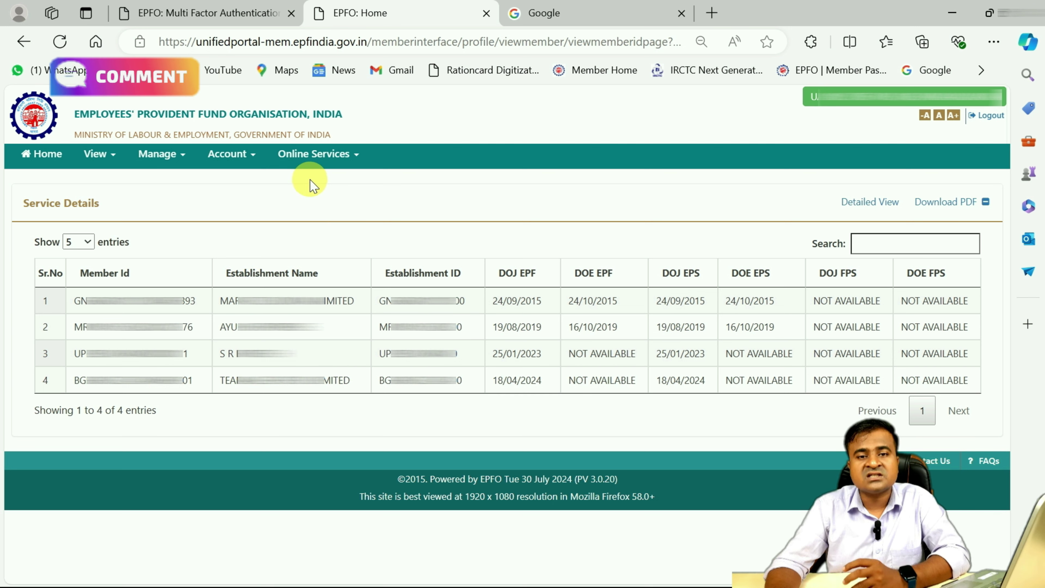
# - Open the online claim page for Form-31, 19, 10C and 10D and examine its Aadhaar notice
pyautogui.click(312, 156)
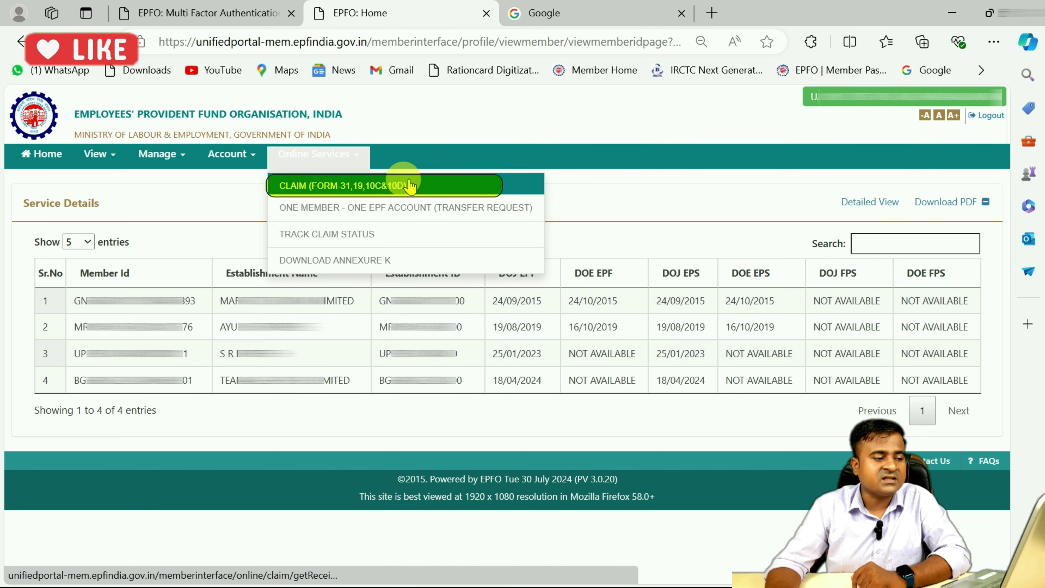
pyautogui.click(427, 191)
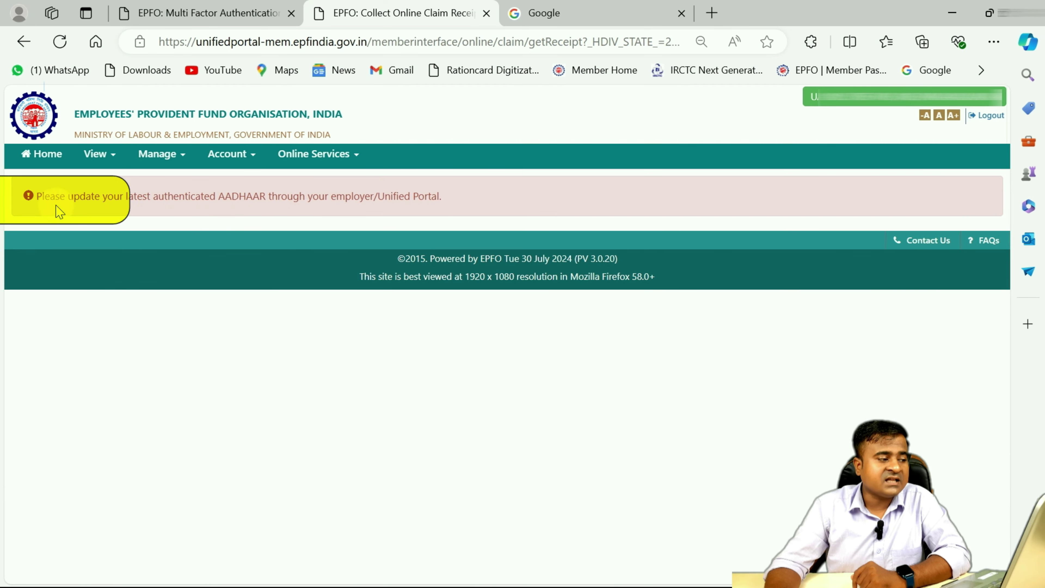
pyautogui.moveTo(42, 197)
pyautogui.mouseDown()
pyautogui.moveTo(112, 208)
pyautogui.moveTo(430, 209)
pyautogui.mouseUp()
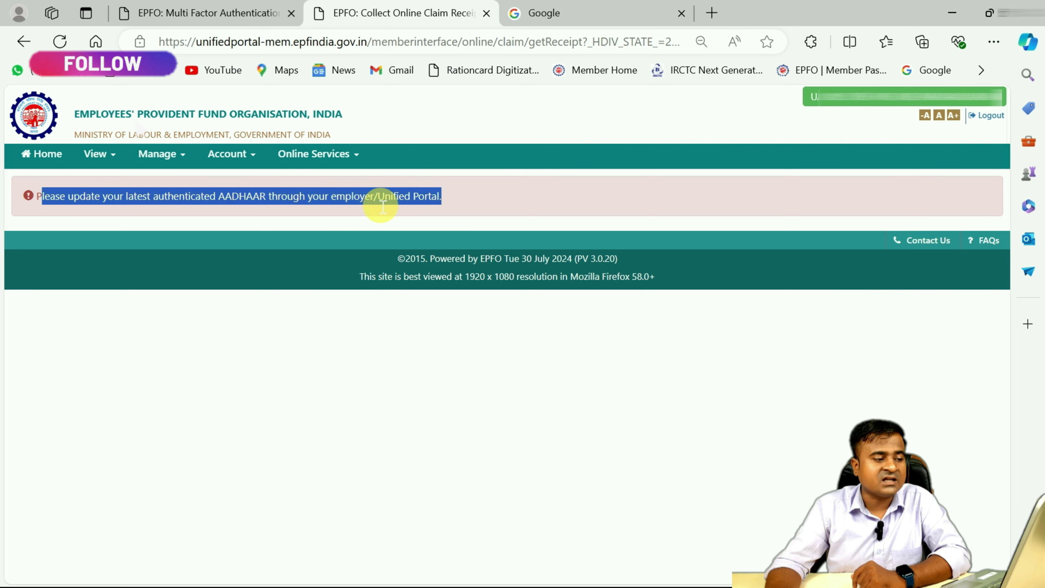
pyautogui.click(321, 208)
pyautogui.moveTo(109, 206); pyautogui.dragTo(276, 210)
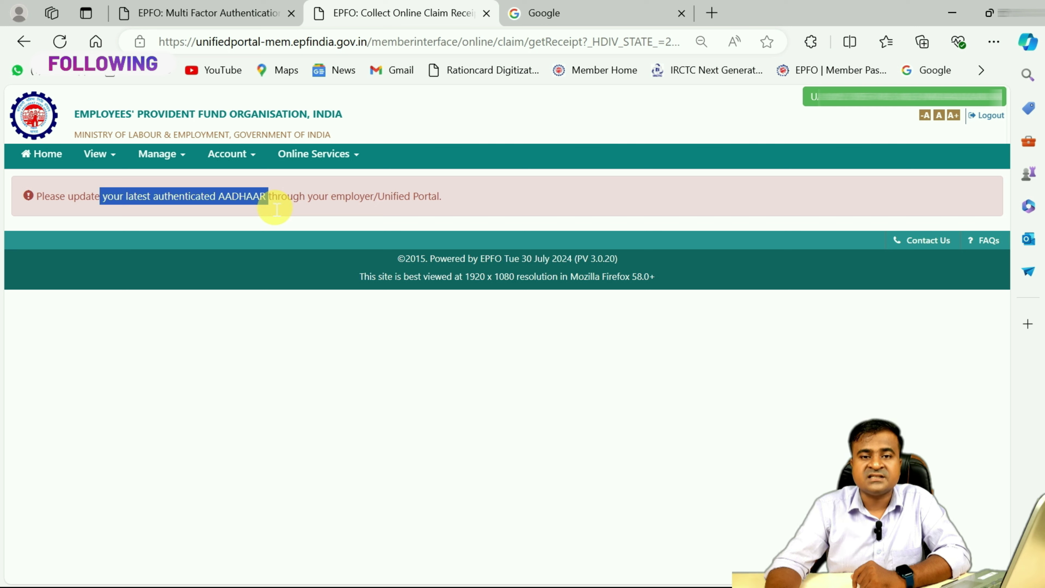
pyautogui.moveTo(277, 210); pyautogui.dragTo(273, 202)
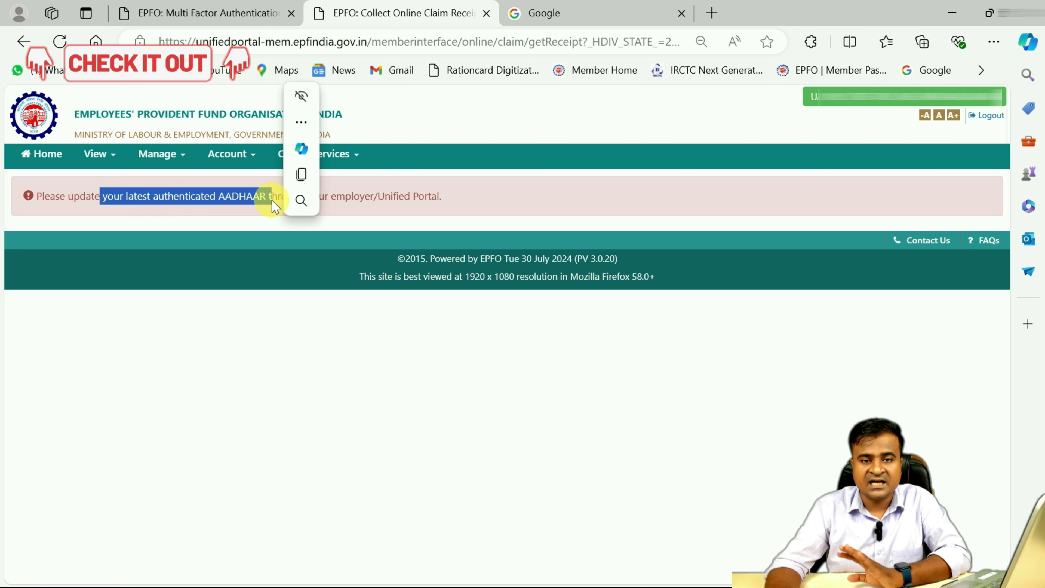
# - Return to the service history and check the DOE EPF exit dates of the earlier employments
pyautogui.click(95, 157)
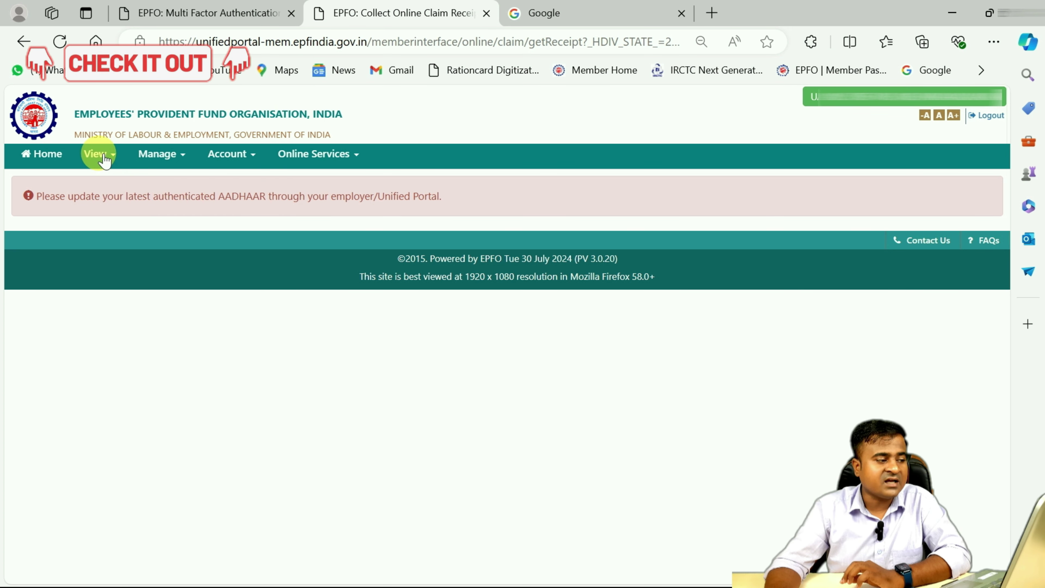
pyautogui.click(114, 216)
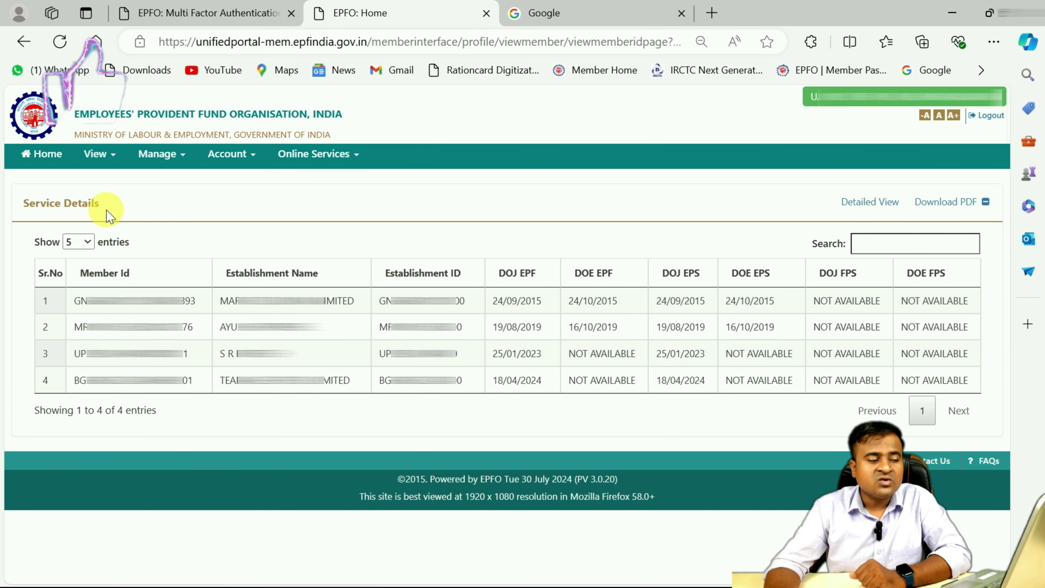
pyautogui.click(322, 156)
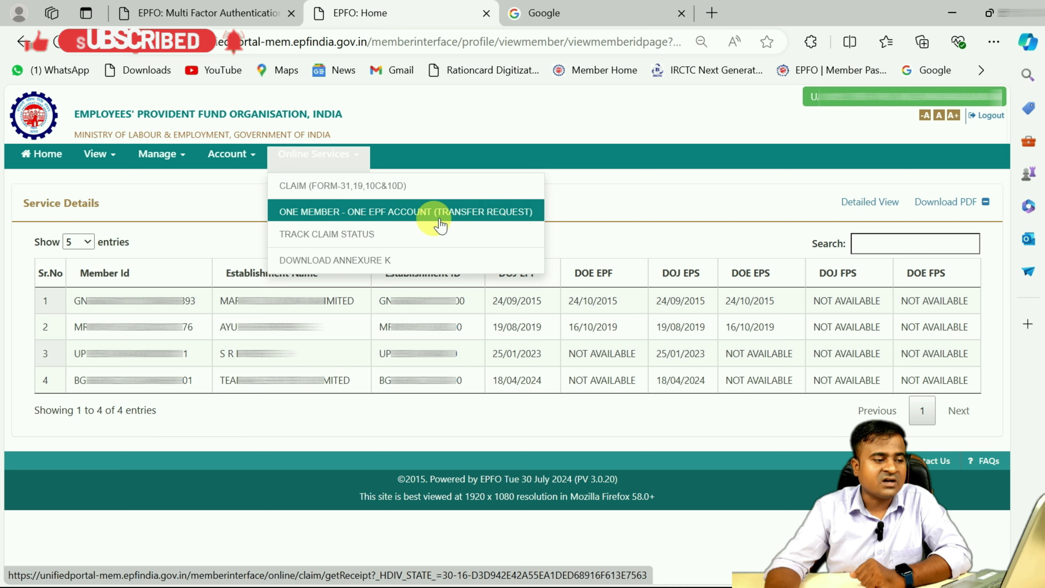
pyautogui.click(504, 213)
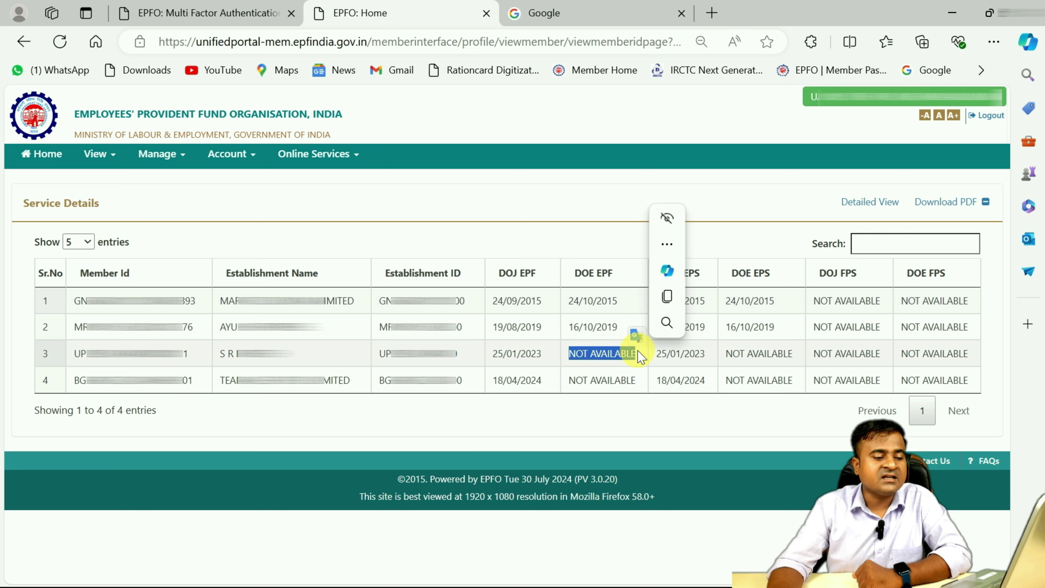
pyautogui.click(600, 405)
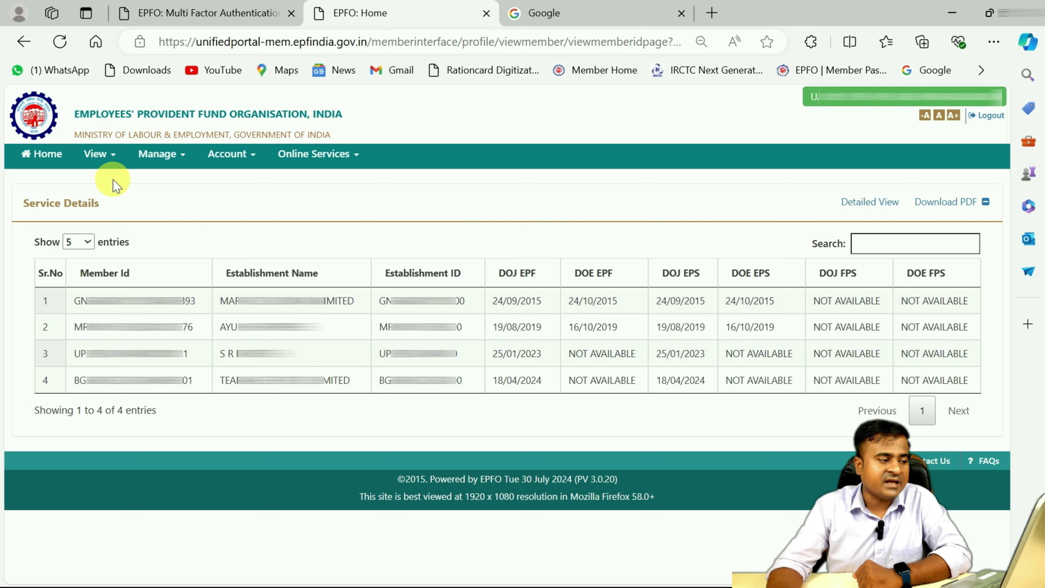
# - Check the Mark Exit page and examine the Currently Active KYC entries on the KYC page
pyautogui.click(169, 158)
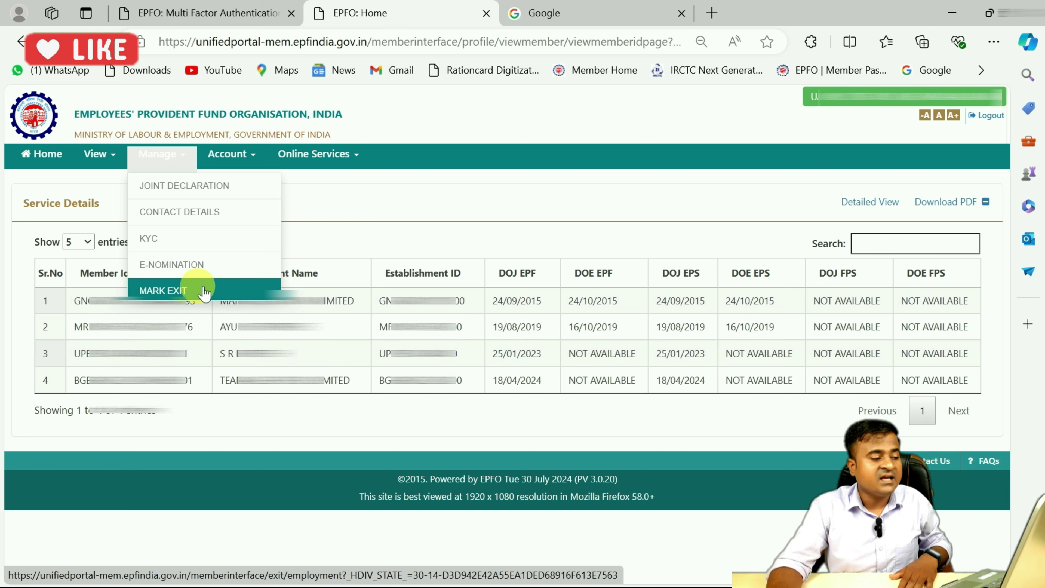
pyautogui.click(181, 290)
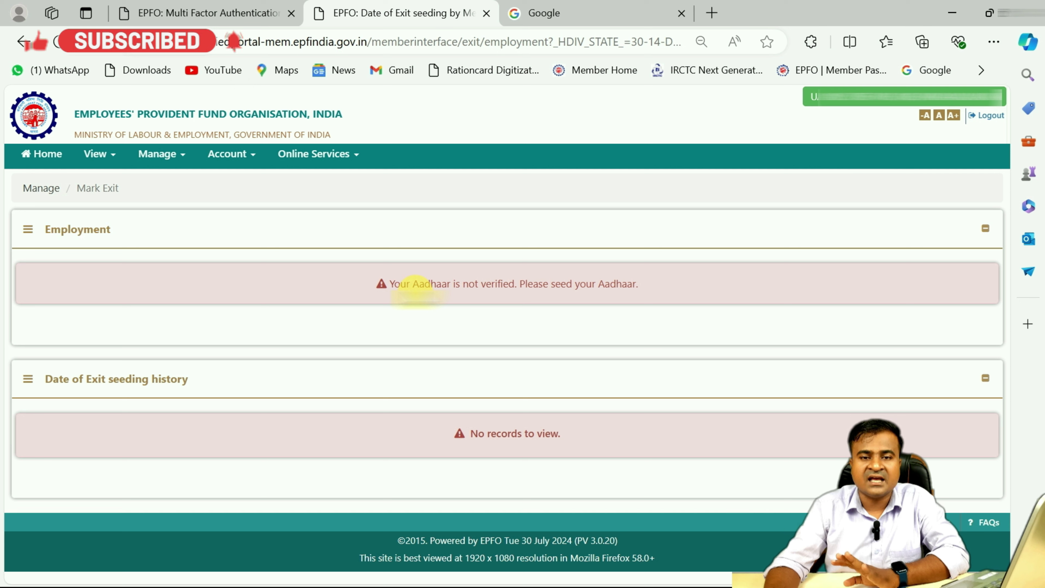
pyautogui.click(163, 155)
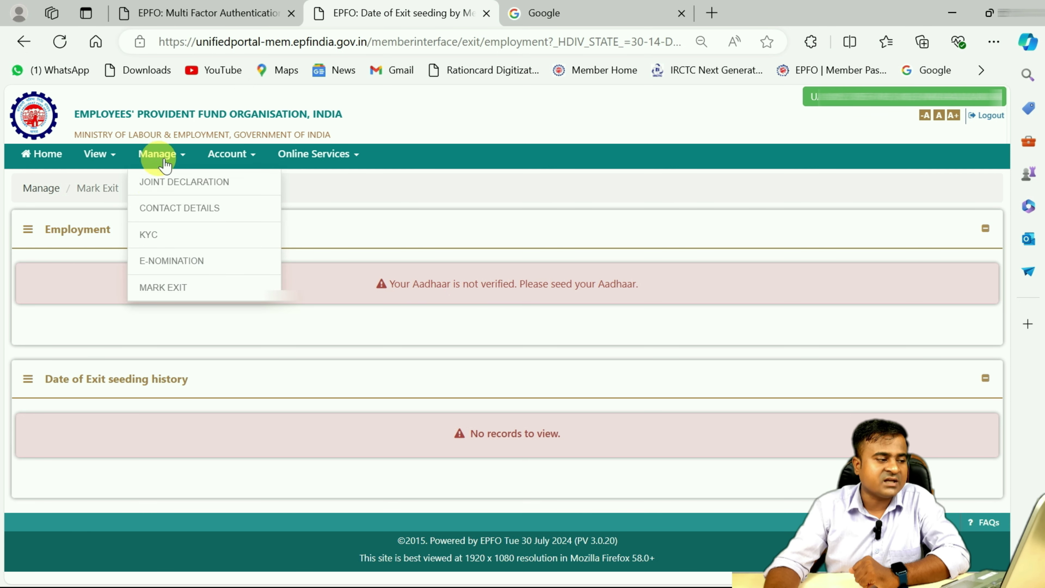
pyautogui.click(164, 238)
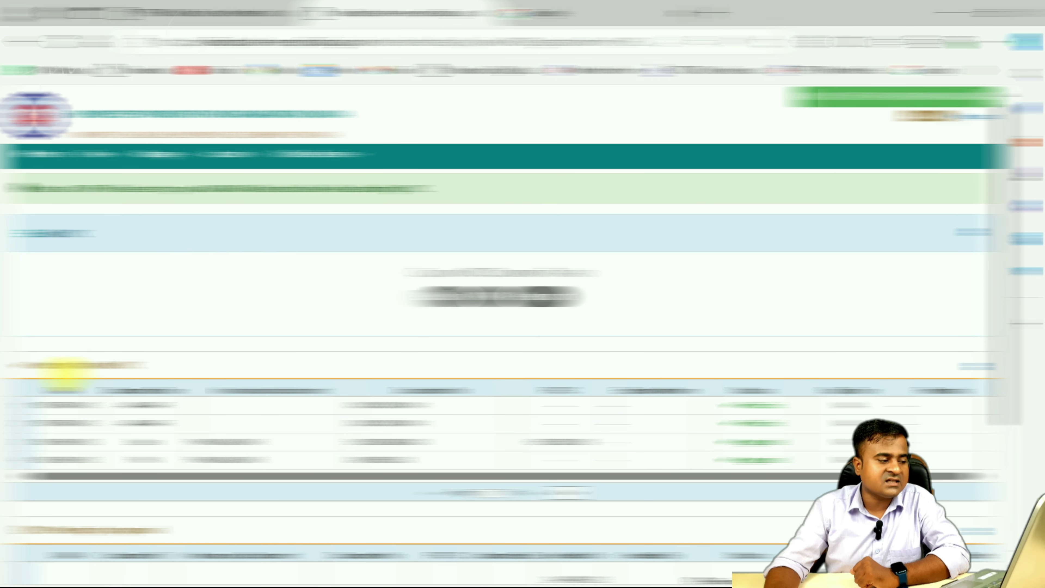
pyautogui.moveTo(40, 374); pyautogui.dragTo(142, 367)
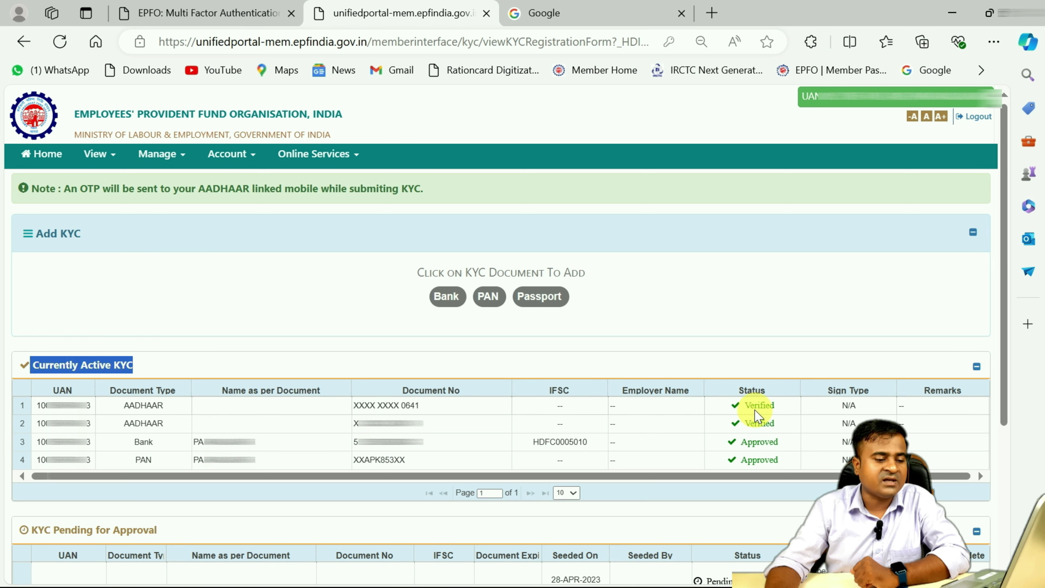
pyautogui.click(761, 327)
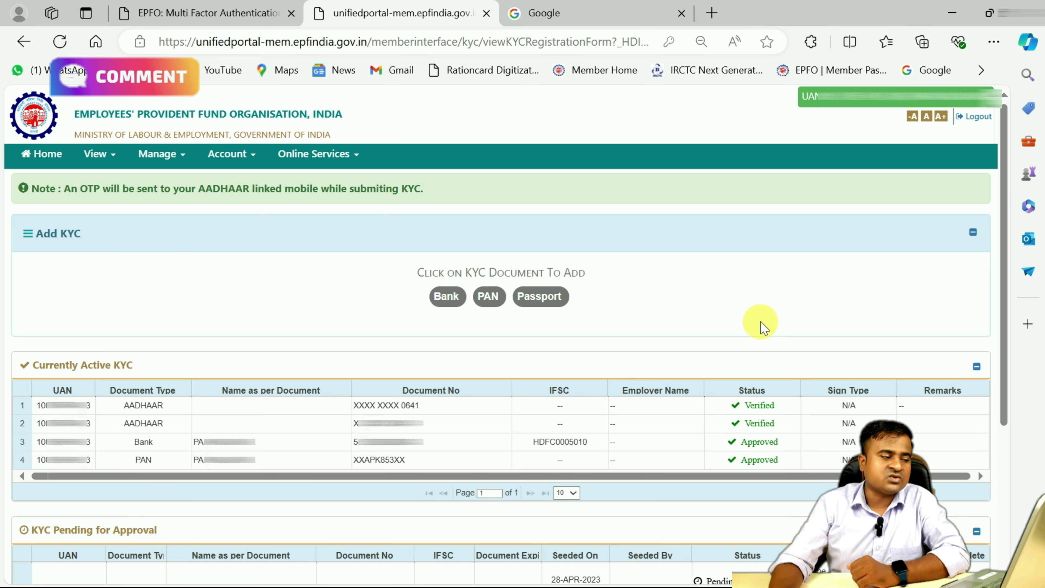
# - Open the One Member - One EPF Account transfer request form
pyautogui.click(317, 154)
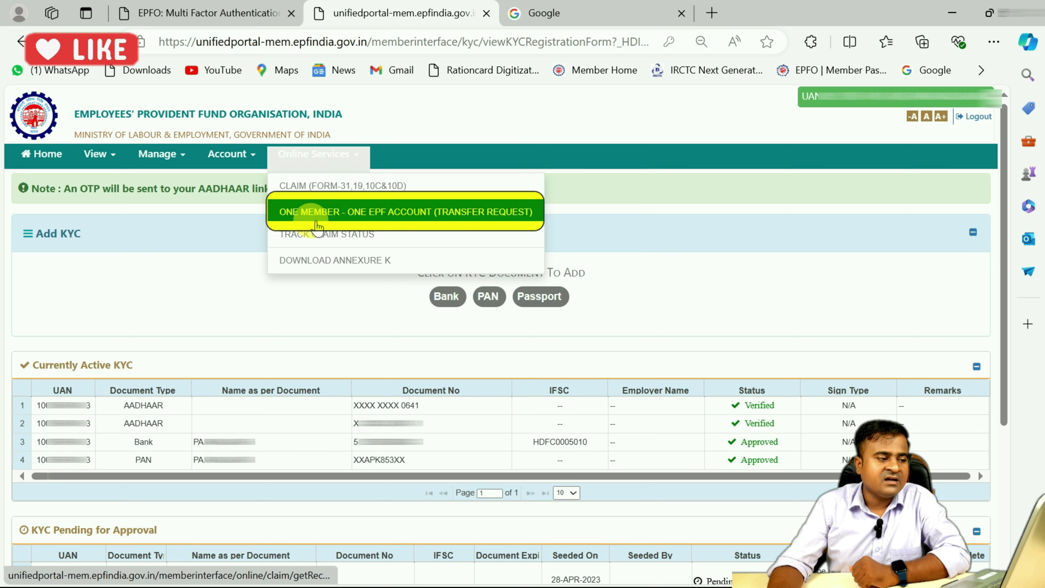
pyautogui.click(399, 221)
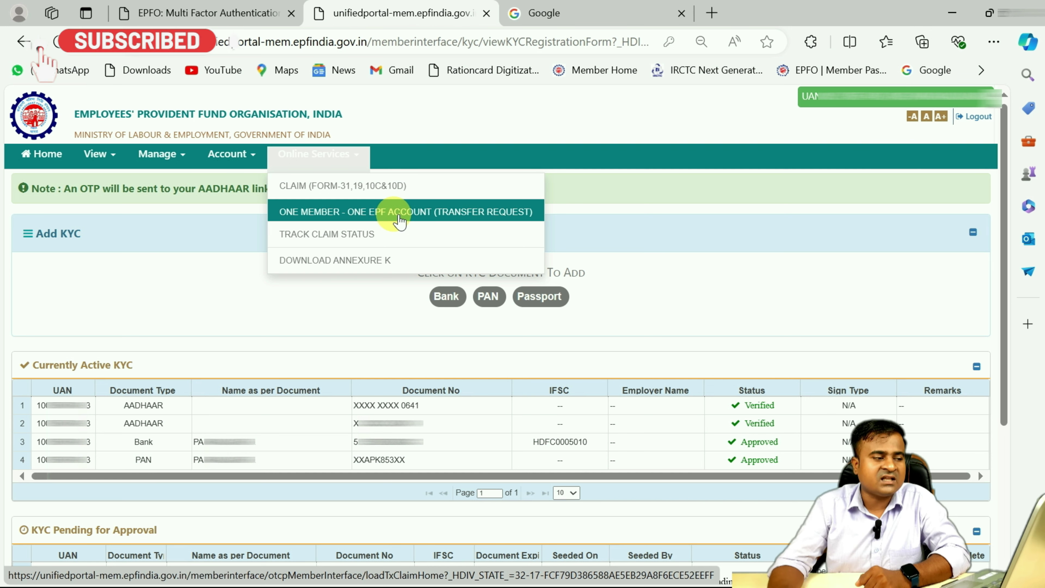
pyautogui.click(320, 213)
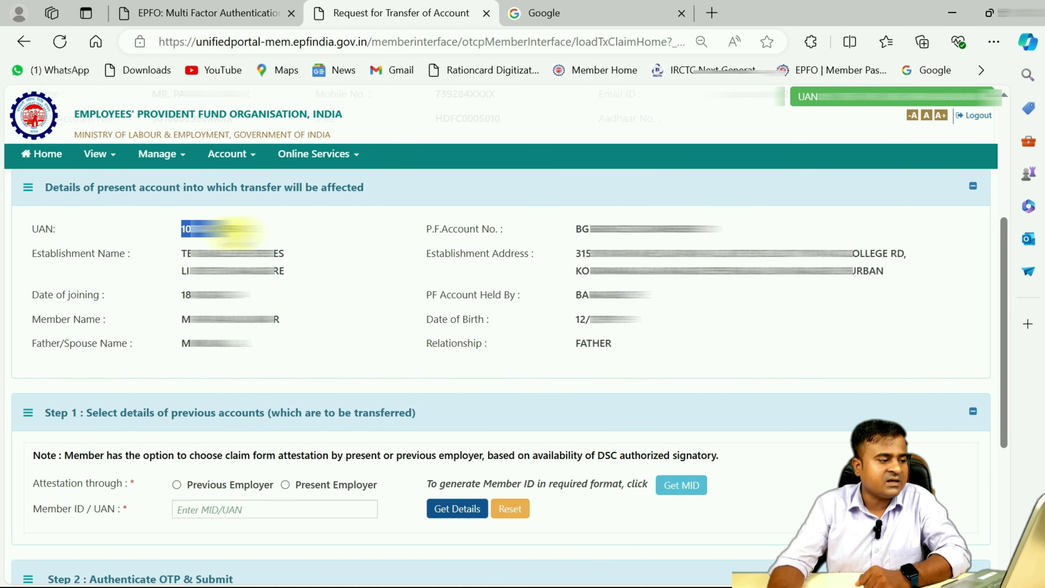
# - Get the previous account details with attestation through Previous Employer, using the UAN copied from the present account details as the Member ID / UAN
pyautogui.doubleClick(249, 224)
pyautogui.click(246, 225)
pyautogui.doubleClick(245, 228)
pyautogui.rightClick(245, 228)
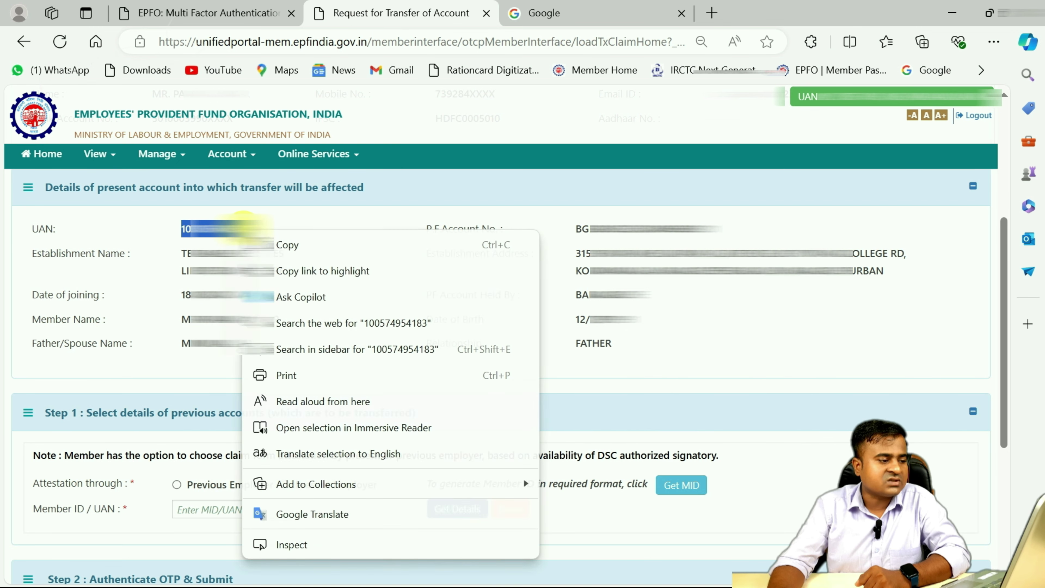
pyautogui.click(276, 243)
pyautogui.scroll(-3, 235, 523)
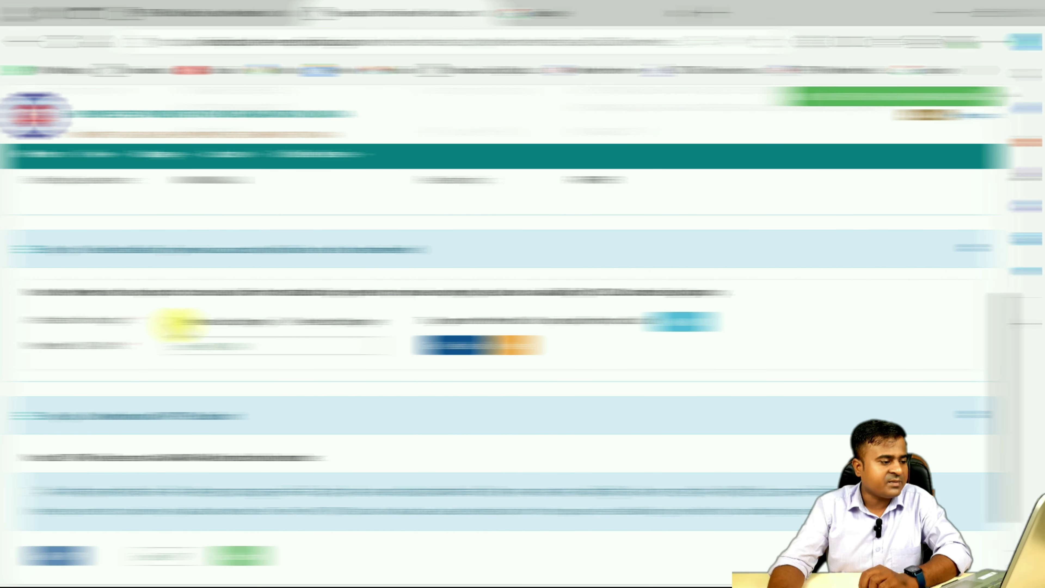
pyautogui.click(209, 350)
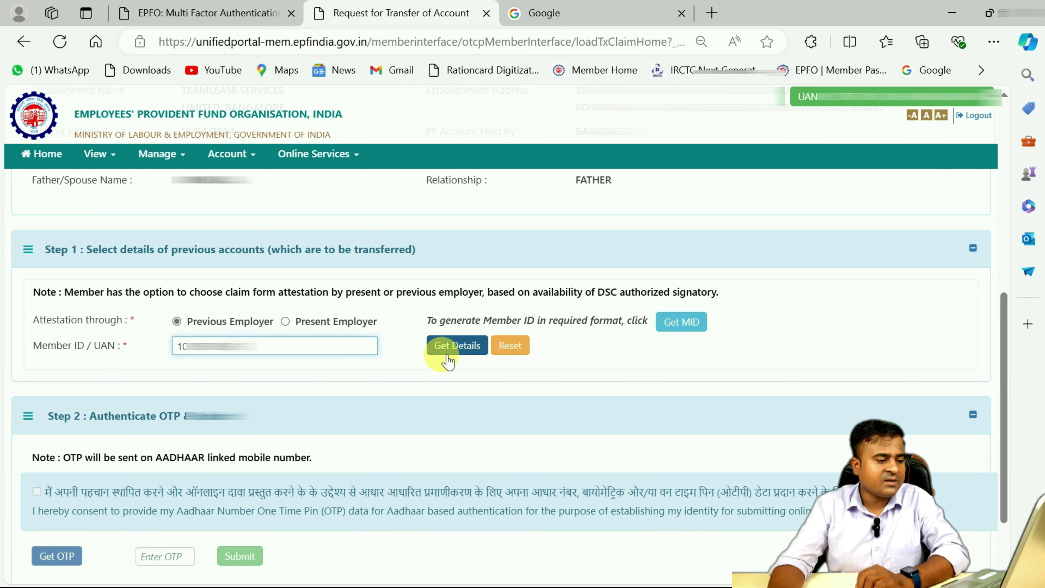
pyautogui.click(458, 358)
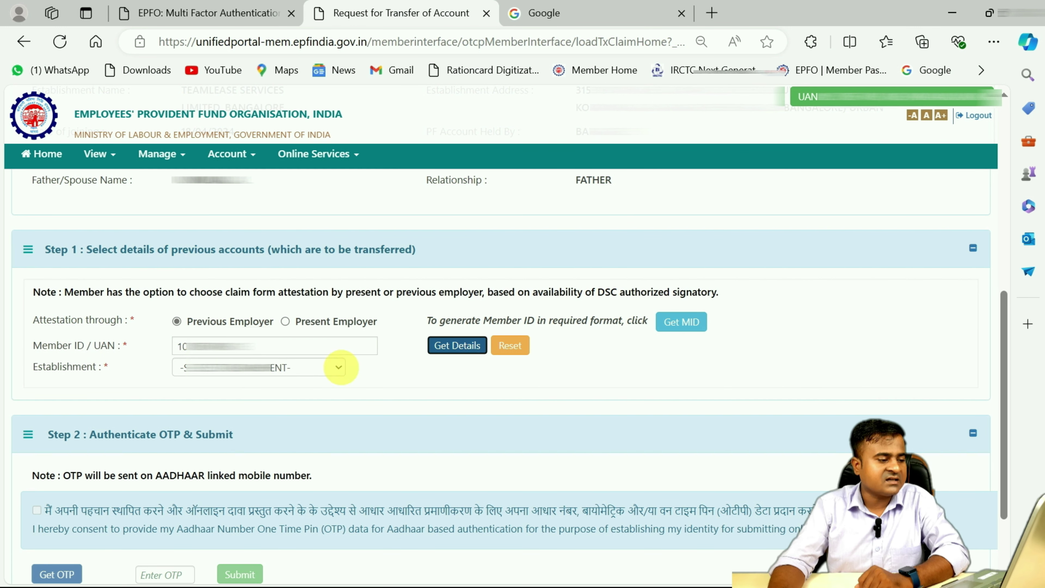
# - Add both previous establishments to the transfer request and select all listed member accounts
pyautogui.click(329, 367)
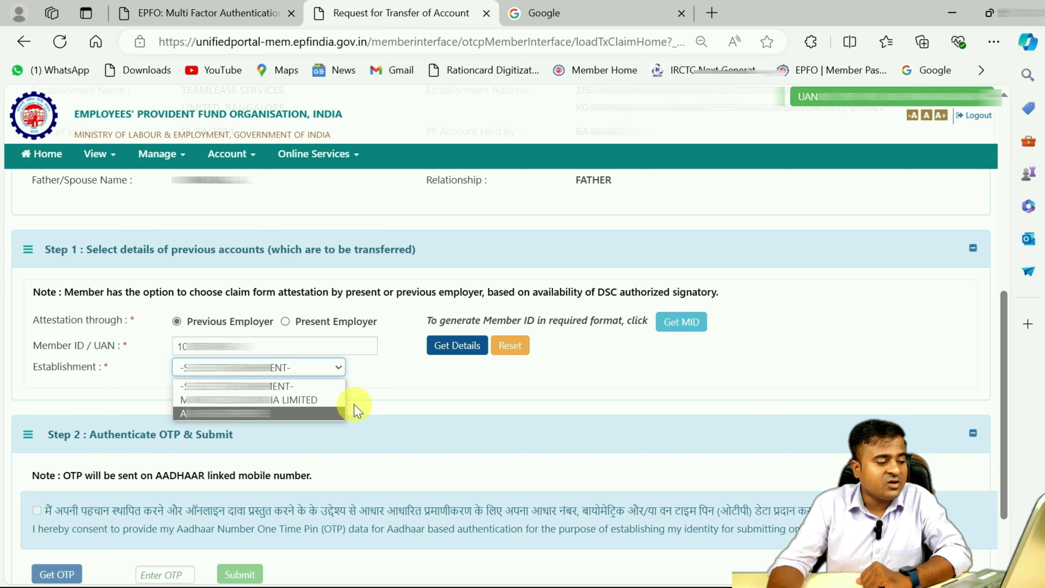
pyautogui.click(325, 400)
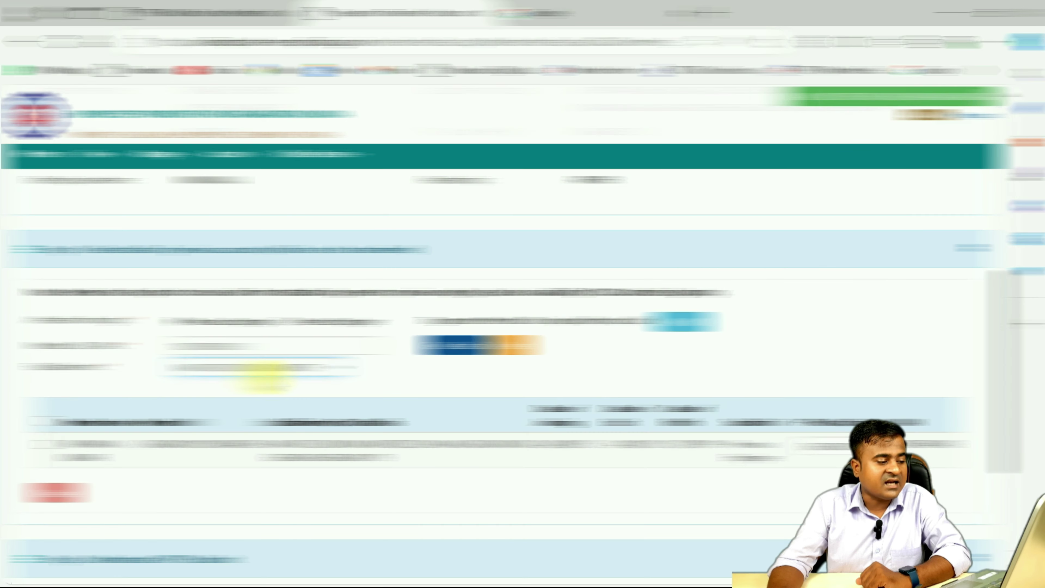
pyautogui.click(222, 414)
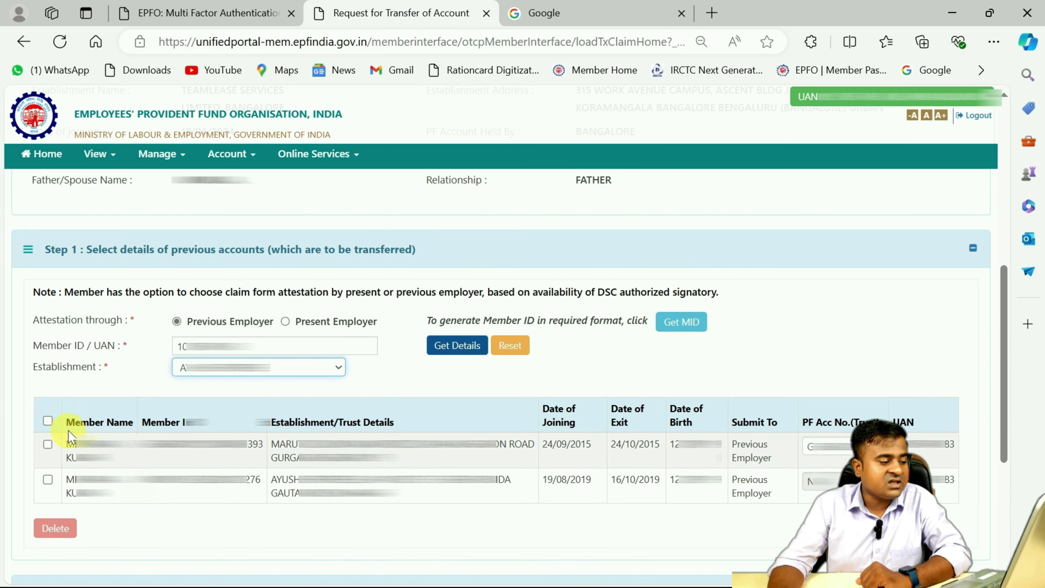
pyautogui.click(48, 420)
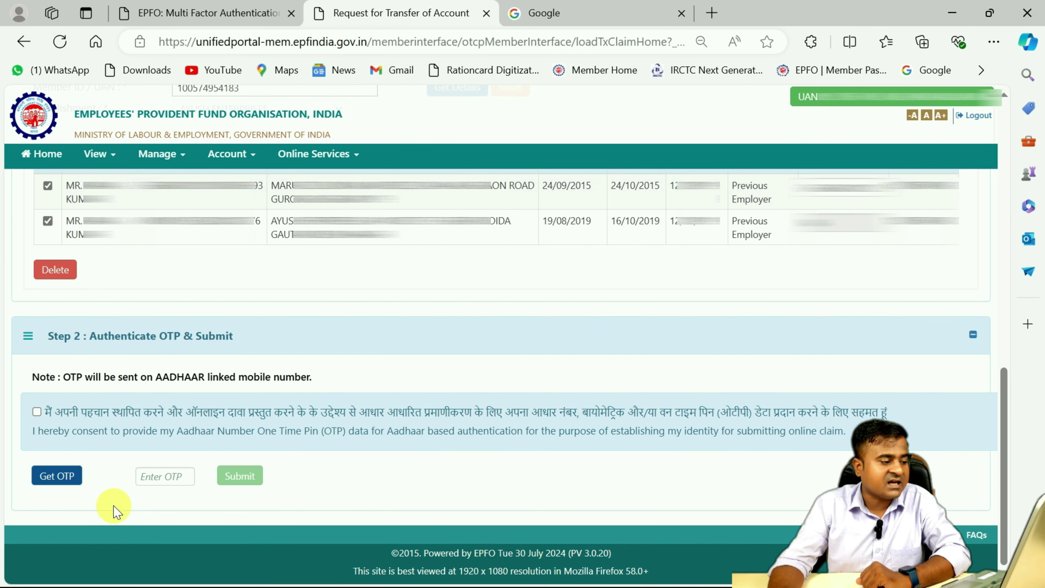
# - Consent to Aadhaar-based authentication, request the OTP and dismiss the resulting notice
pyautogui.click(37, 413)
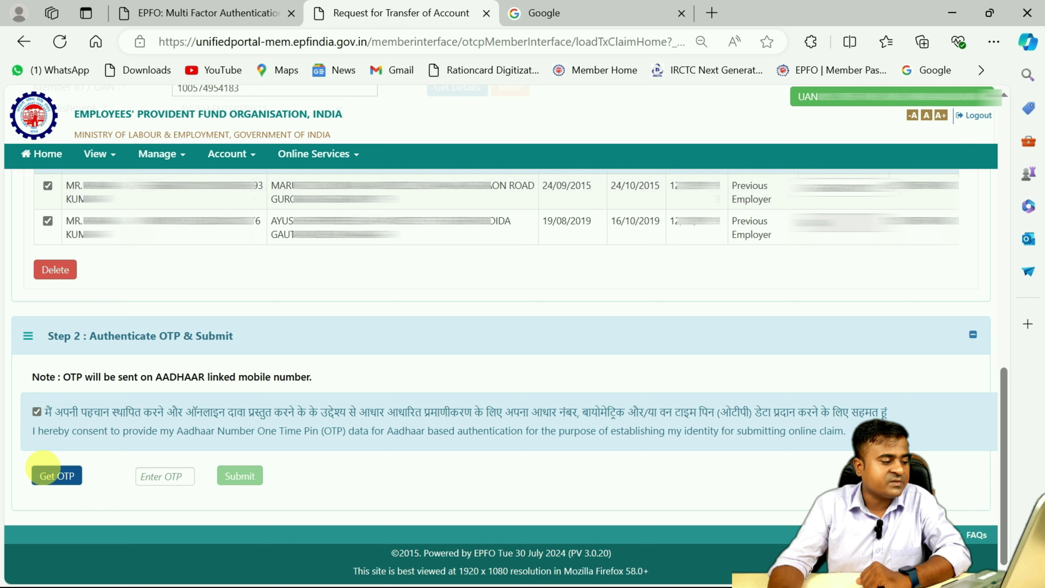
pyautogui.click(57, 477)
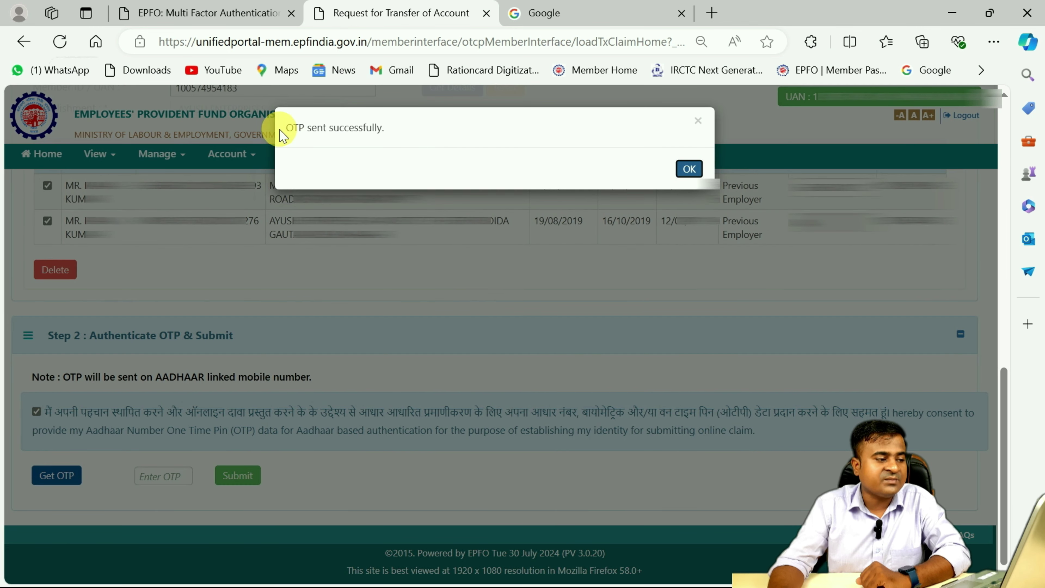
pyautogui.click(689, 168)
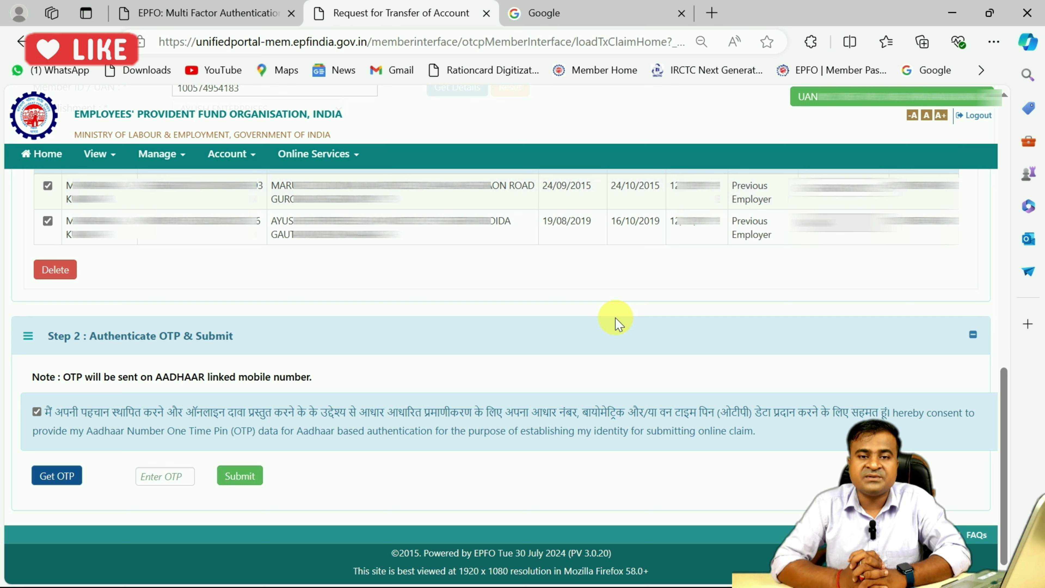
# - Enter the OTP received on the Aadhaar-linked mobile and briefly reveal it to check the digits
pyautogui.click(159, 477)
pyautogui.hotkey('ctrl', 'v')
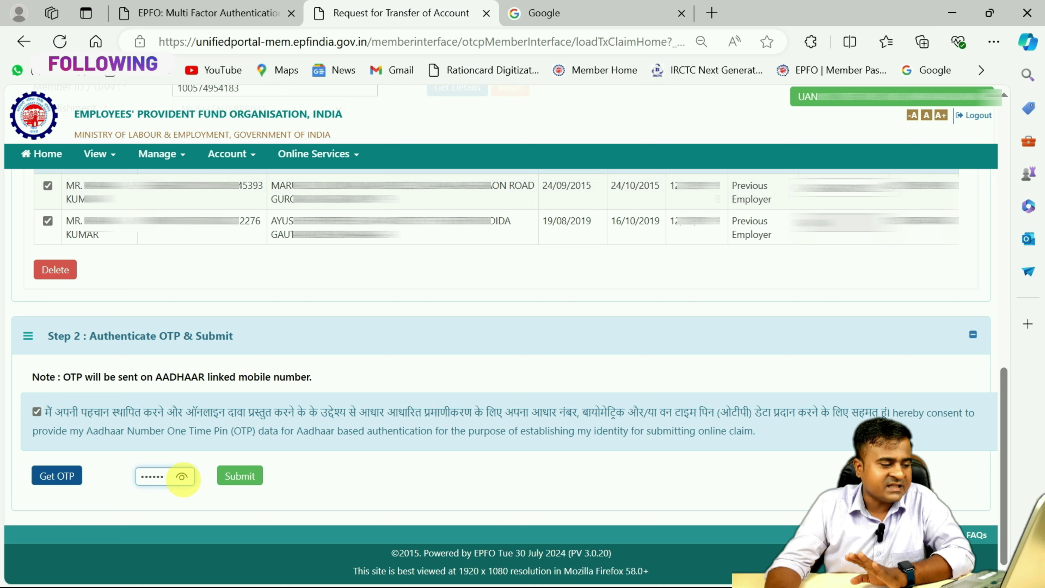
pyautogui.click(182, 478)
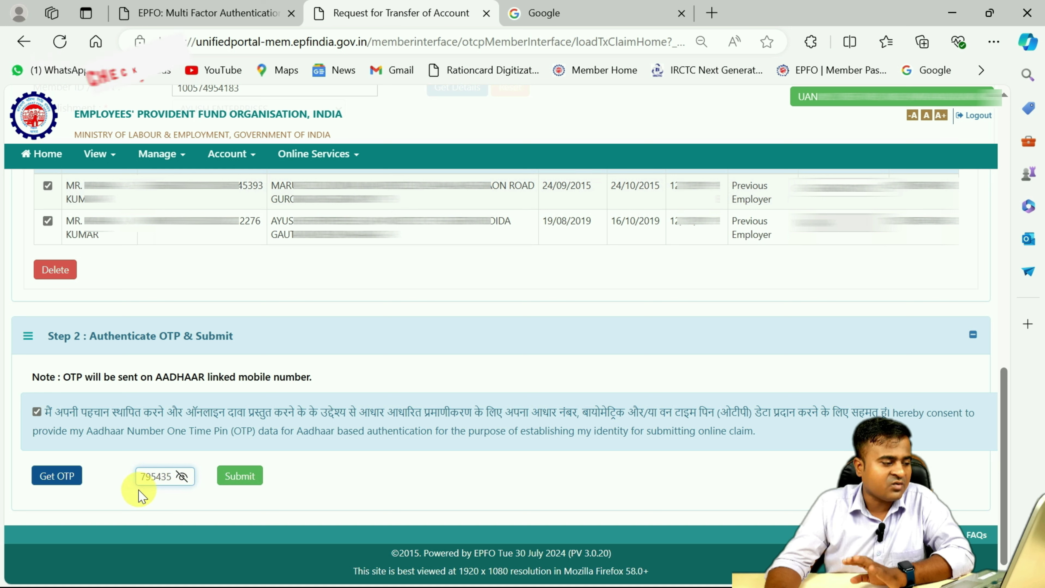
pyautogui.click(183, 478)
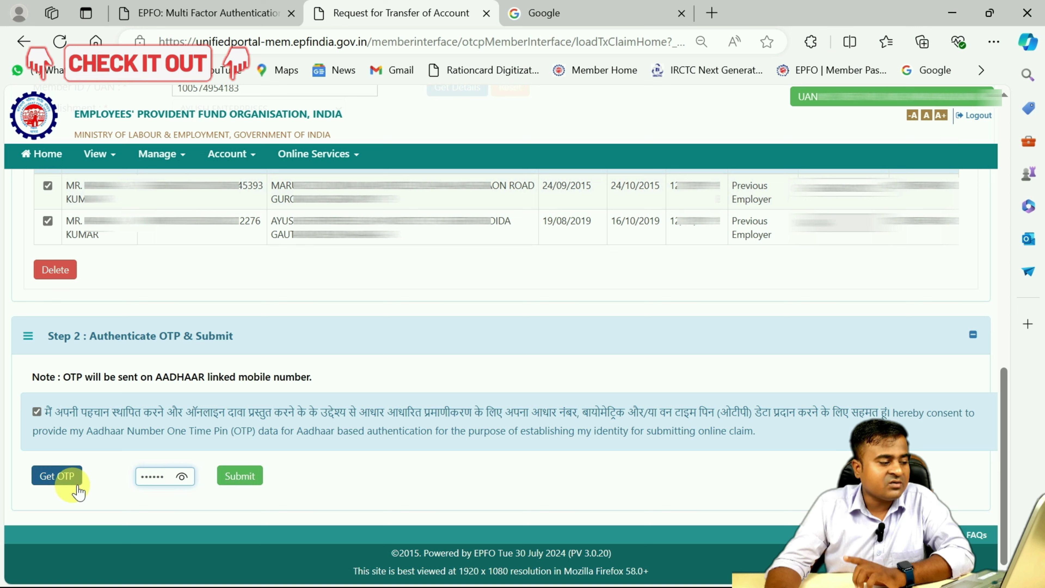